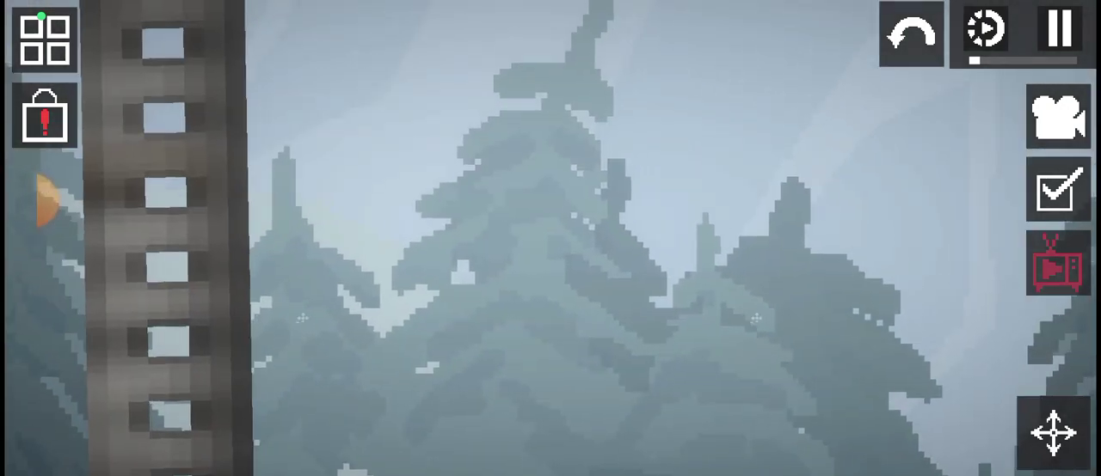
- Pause the simulation and pan to frame the girder platform, gunner and cannon
left_click(1060, 28)
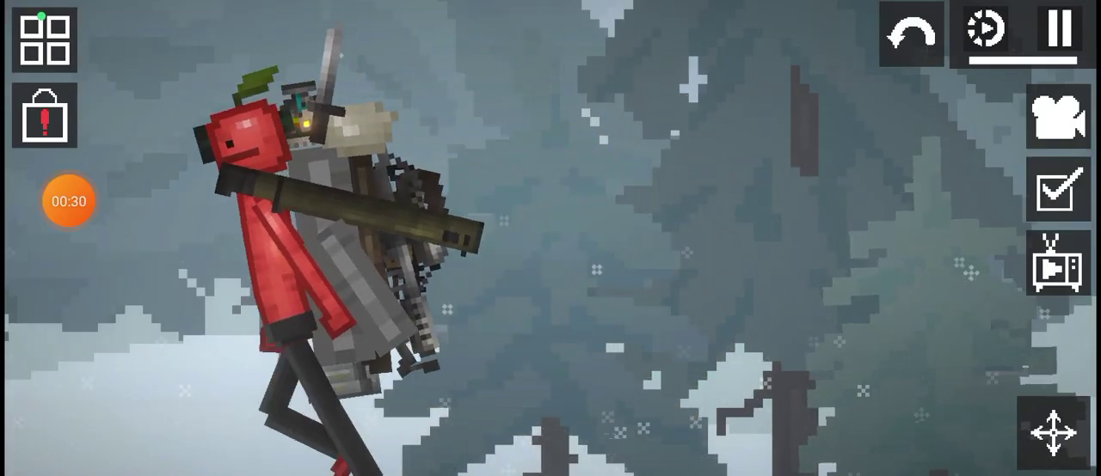
left_click(69, 201)
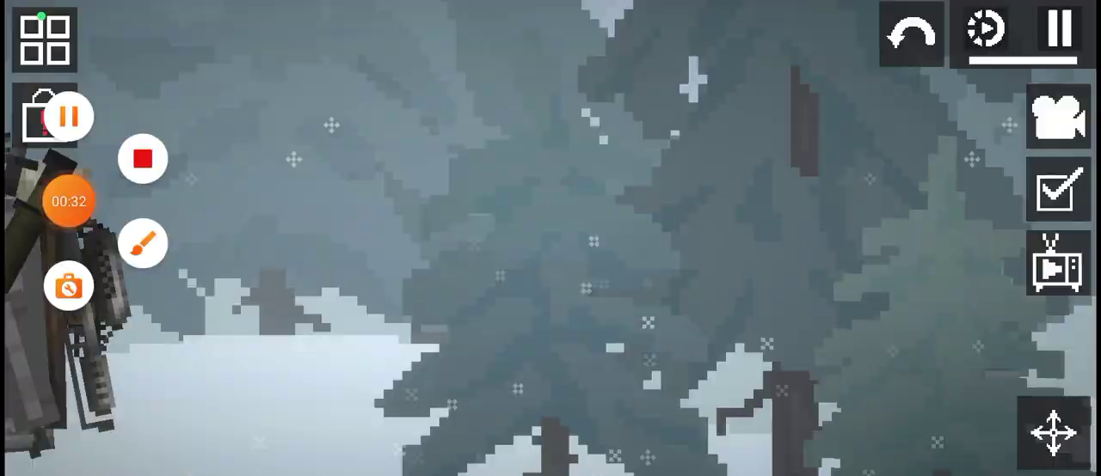
scroll(550, 238, "down", 5)
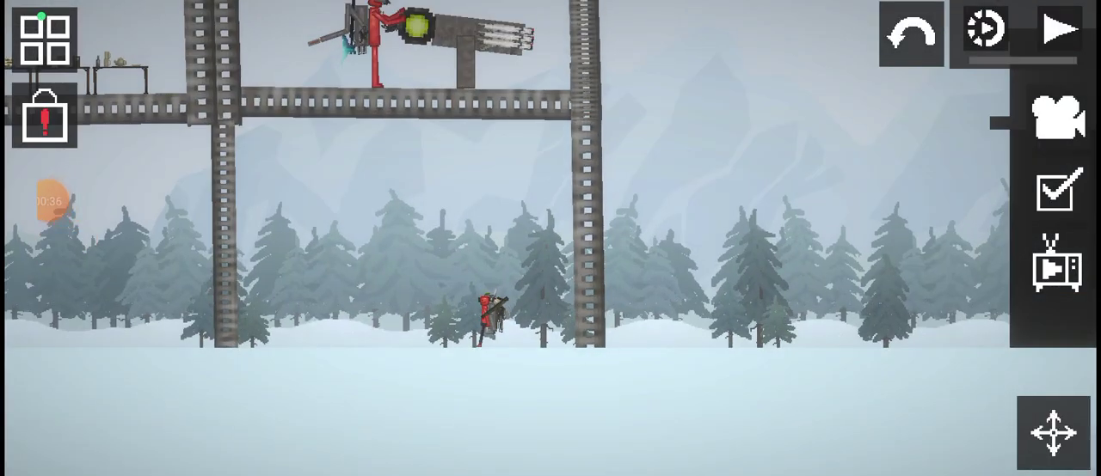
mouse_move(387, 258)
left_mouse_down()
mouse_move(680, 198)
mouse_move(653, 275)
left_mouse_up()
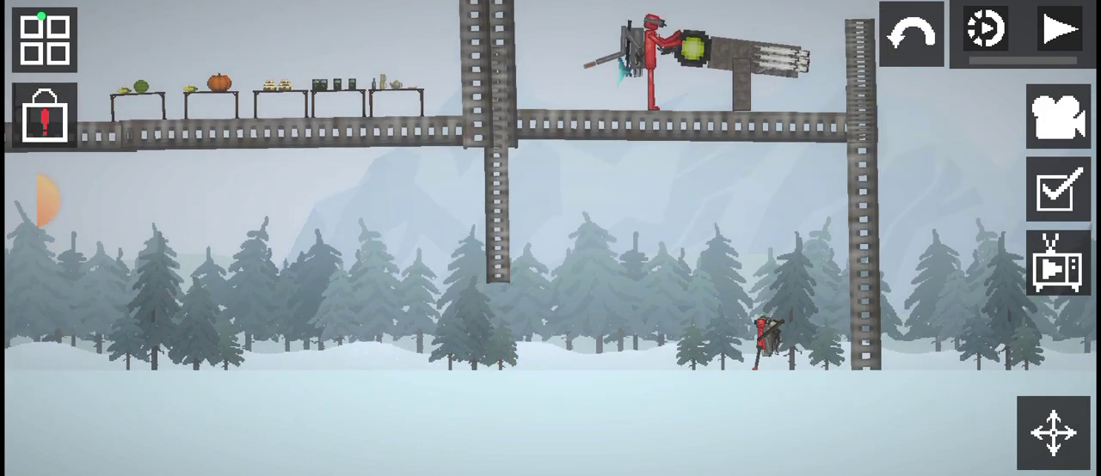
mouse_move(550, 258)
left_mouse_down()
mouse_move(507, 120)
mouse_move(430, 223)
mouse_move(421, 296)
left_mouse_up()
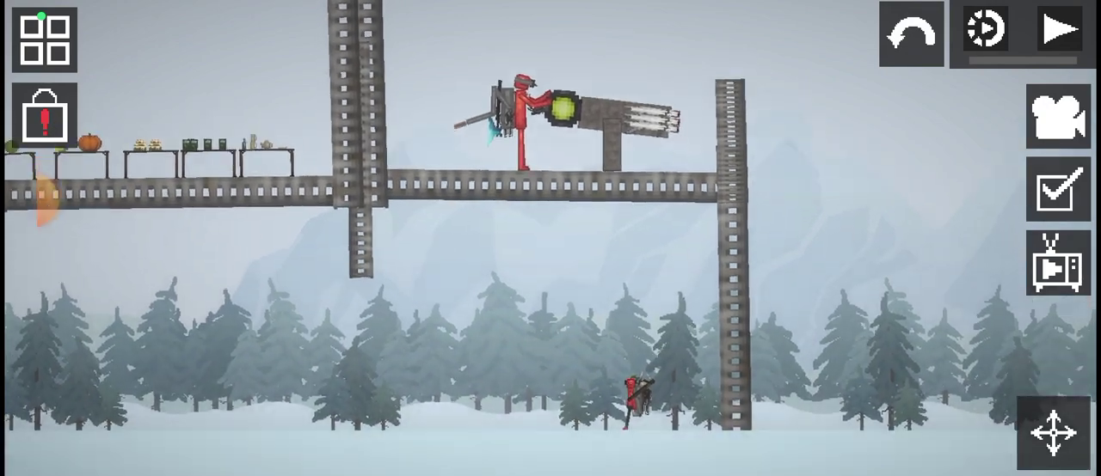
mouse_move(550, 258)
left_mouse_down()
mouse_move(559, 284)
mouse_move(558, 223)
left_mouse_up()
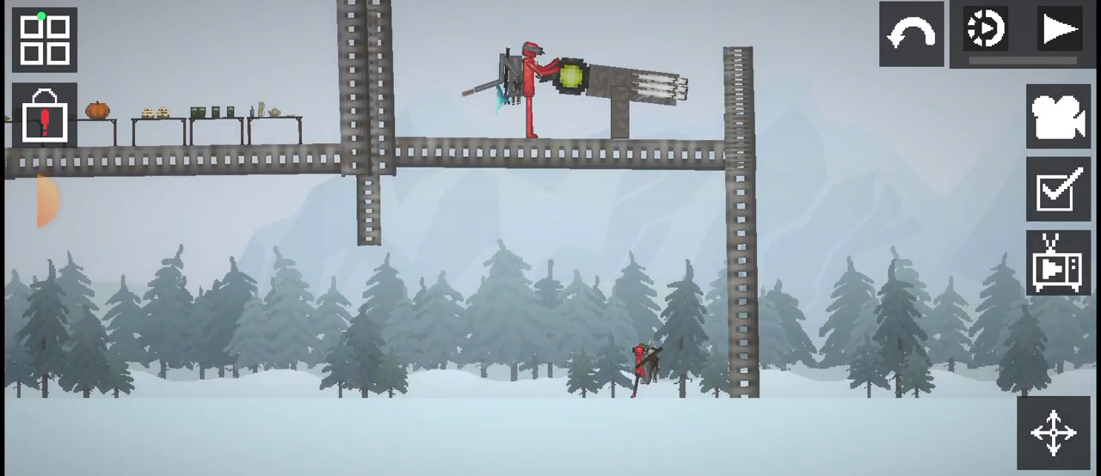
scroll(551, 258, "up", 3)
scroll(551, 257, "up", 3)
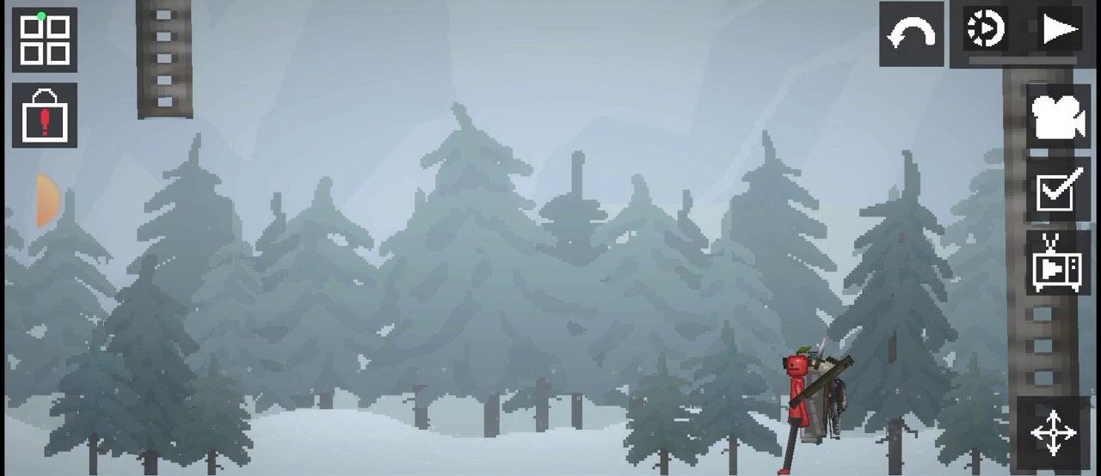
- Pan between the gunner and cannon on the girder and the melon character below
left_click_drag(550, 129, 550, 387)
left_click_drag(550, 172, 602, 258)
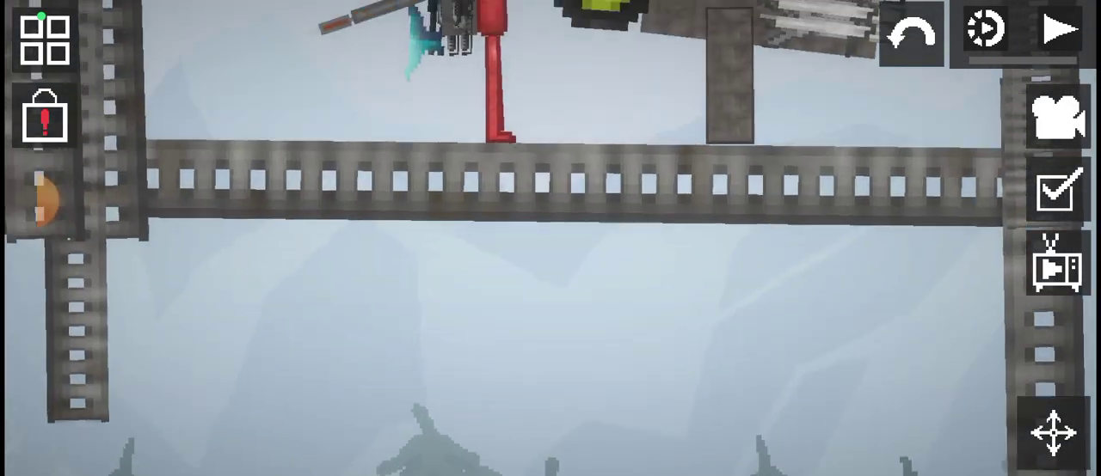
scroll(550, 258, "down", 2)
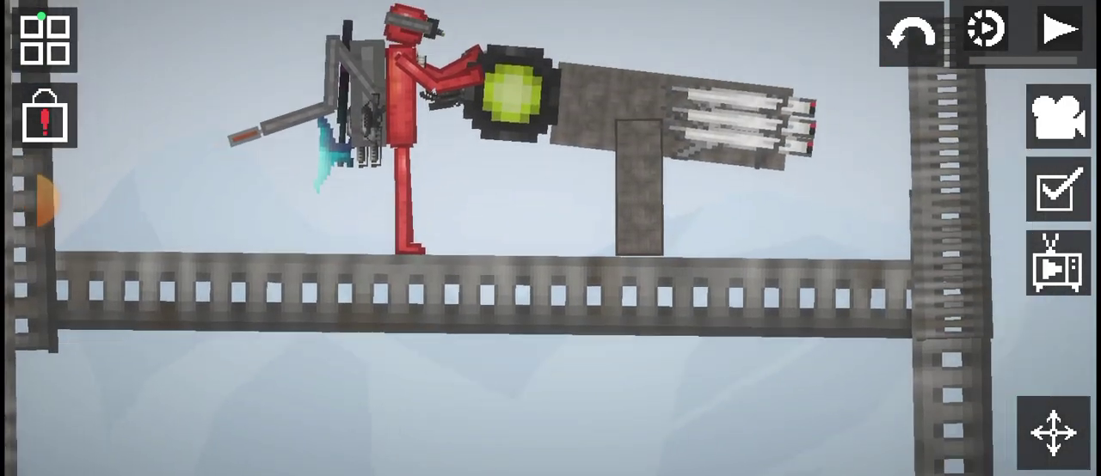
left_click_drag(551, 344, 550, 129)
scroll(550, 258, "up", 2)
left_click_drag(550, 300, 550, 258)
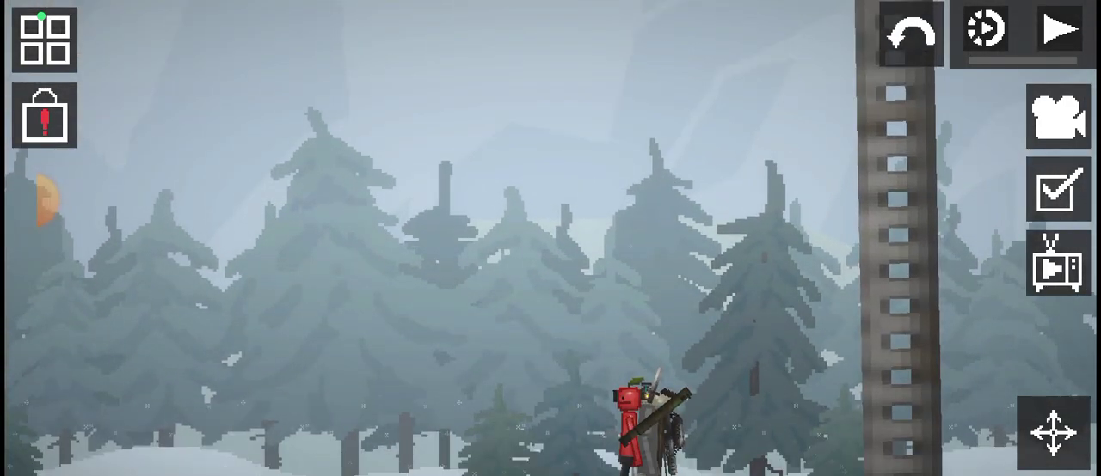
scroll(774, 344, "up", 2)
scroll(774, 344, "up", 3)
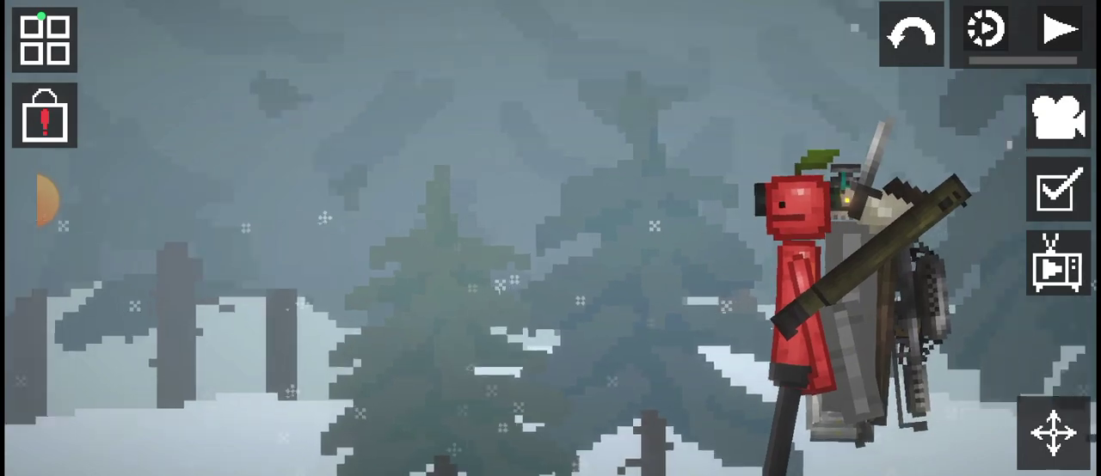
scroll(551, 258, "down", 3)
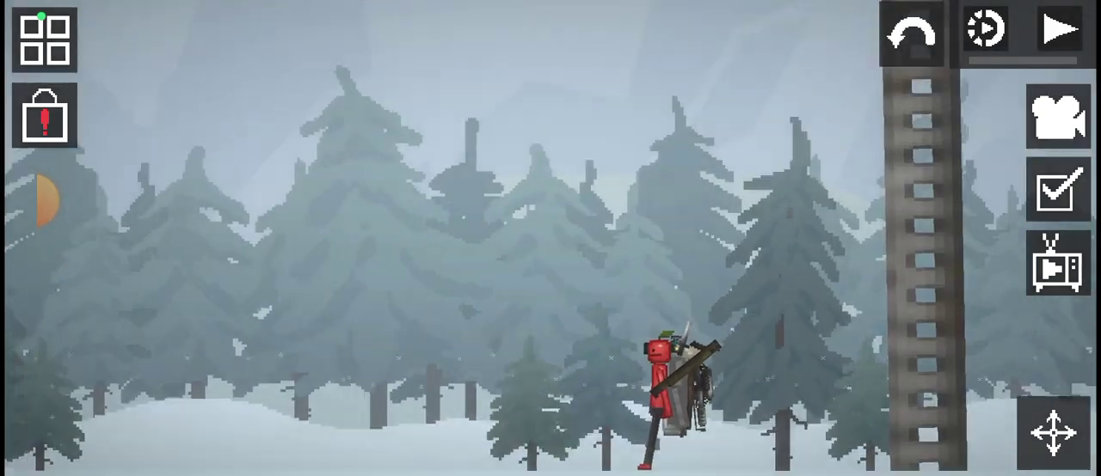
left_click_drag(550, 129, 550, 387)
scroll(551, 258, "up", 3)
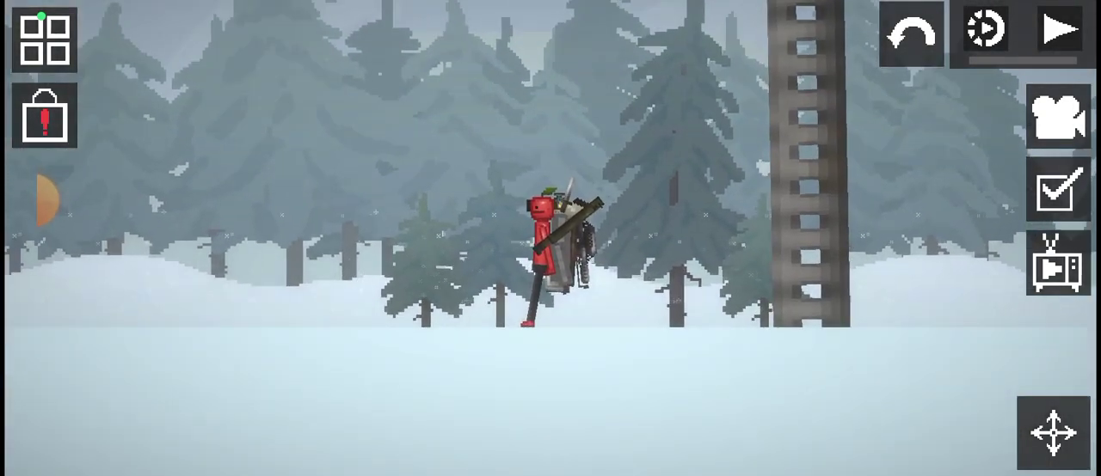
scroll(550, 258, "up", 3)
scroll(550, 257, "up", 3)
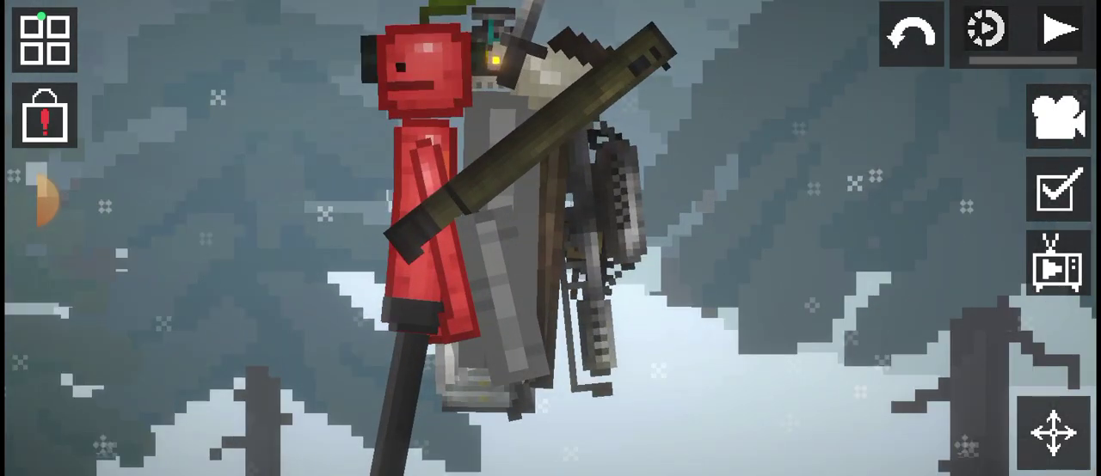
scroll(550, 238, "down", 5)
scroll(550, 238, "down", 3)
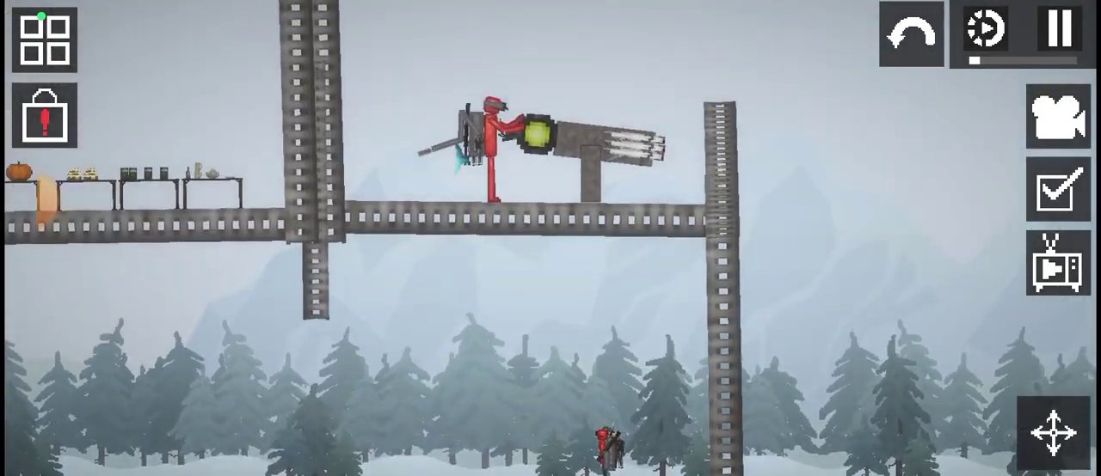
scroll(550, 215, "up", 5)
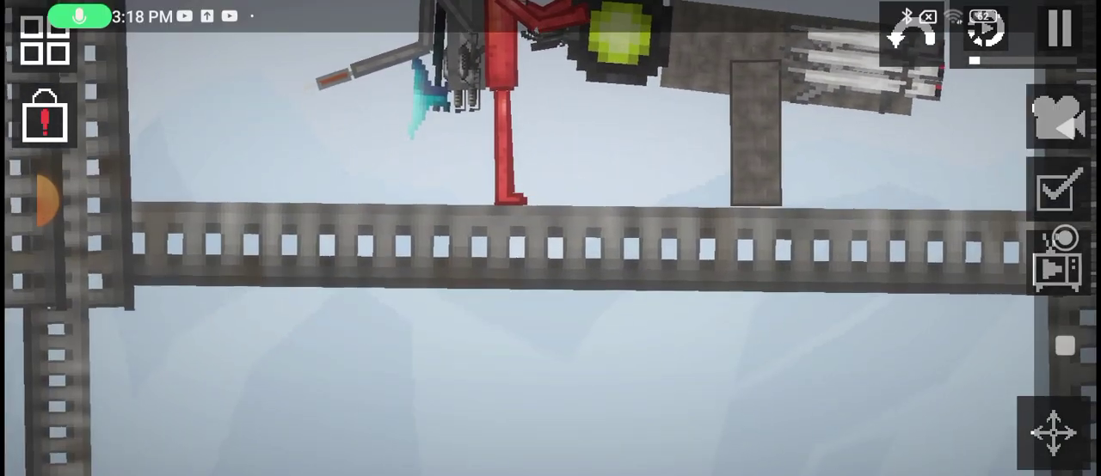